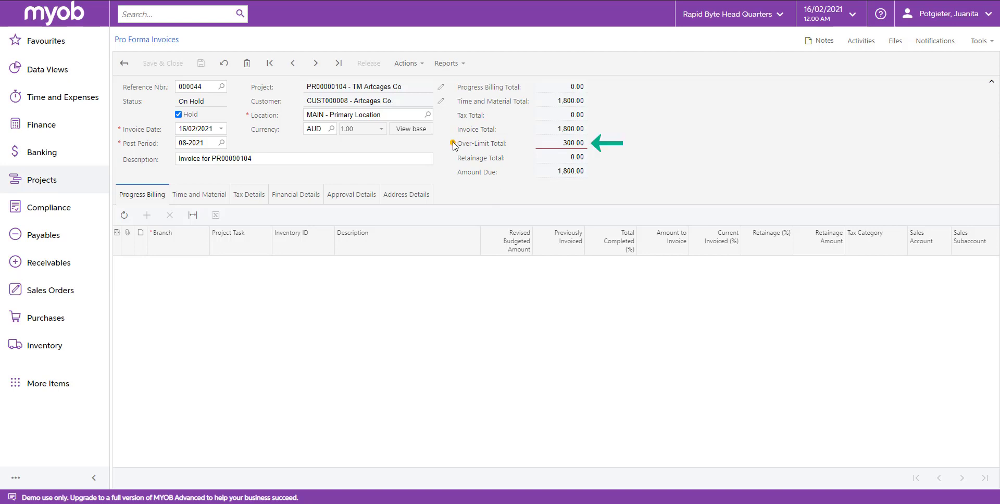
Show invoice 000044's five time and material lines, scrolling right to the amount and limit columns.
{"action": "mouse_move", "coordinate": [454, 144]}
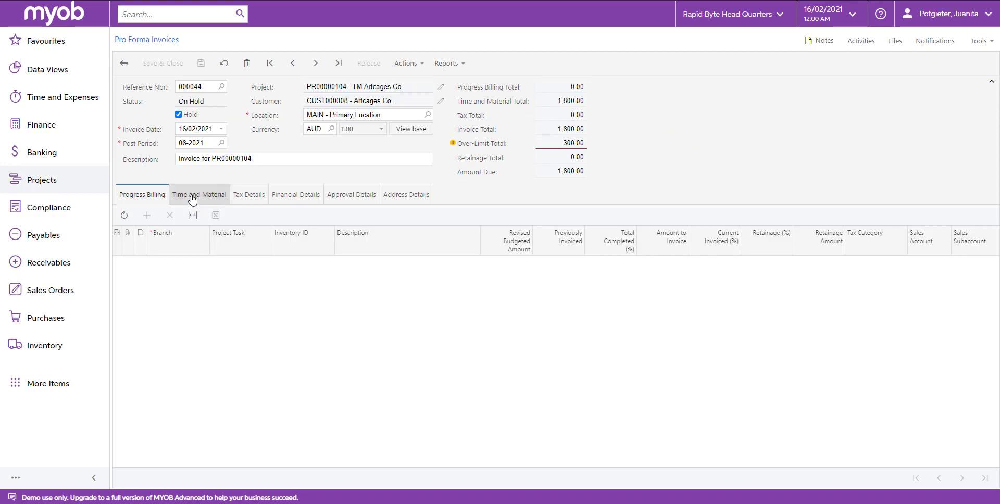
{"action": "left_click", "coordinate": [192, 198]}
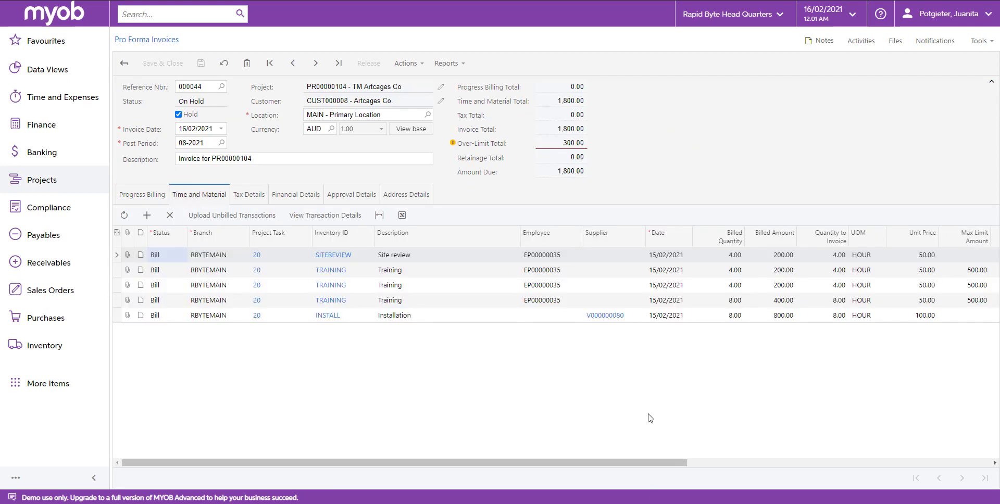
{"action": "left_click_drag", "start_coordinate": [646, 463], "coordinate": [861, 463]}
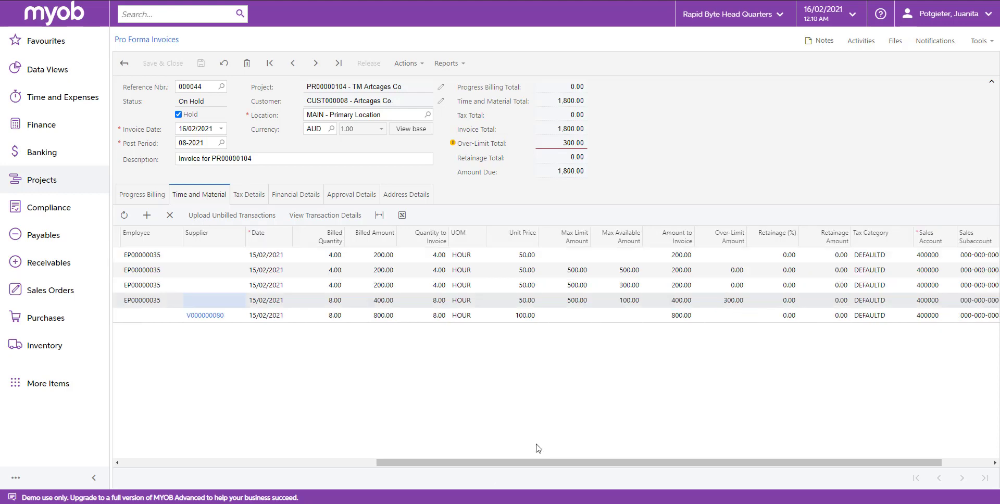
Move the 8-hour Training line above the 4-hour one and set its amount to invoice to 350.00.
{"action": "left_click_drag", "start_coordinate": [443, 463], "coordinate": [228, 464]}
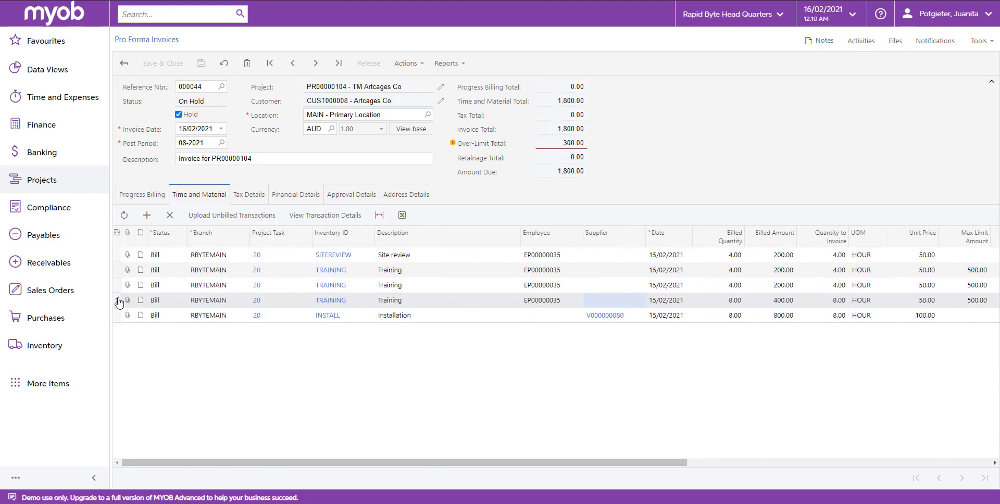
{"action": "left_click_drag", "start_coordinate": [120, 286], "coordinate": [173, 286]}
{"action": "left_click_drag", "start_coordinate": [524, 464], "coordinate": [796, 447]}
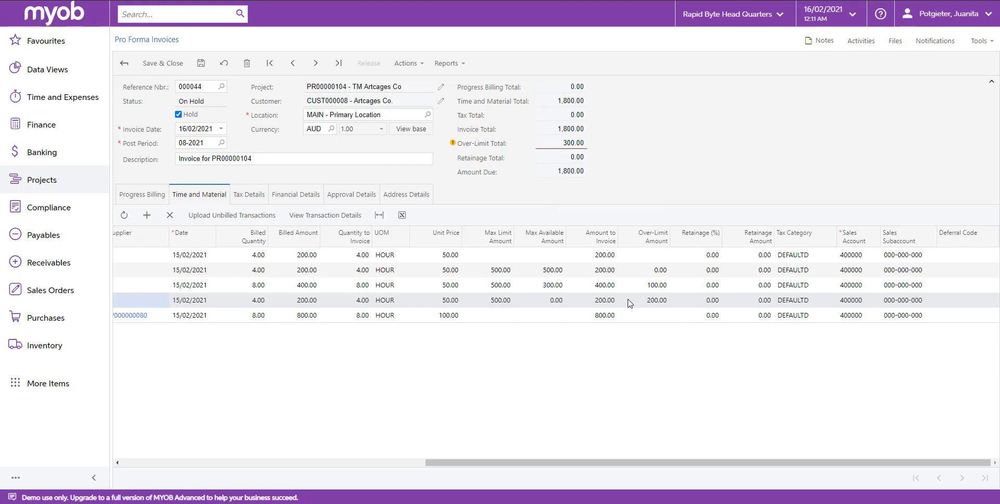
{"action": "left_click", "coordinate": [605, 285]}
{"action": "type", "text": "350"}
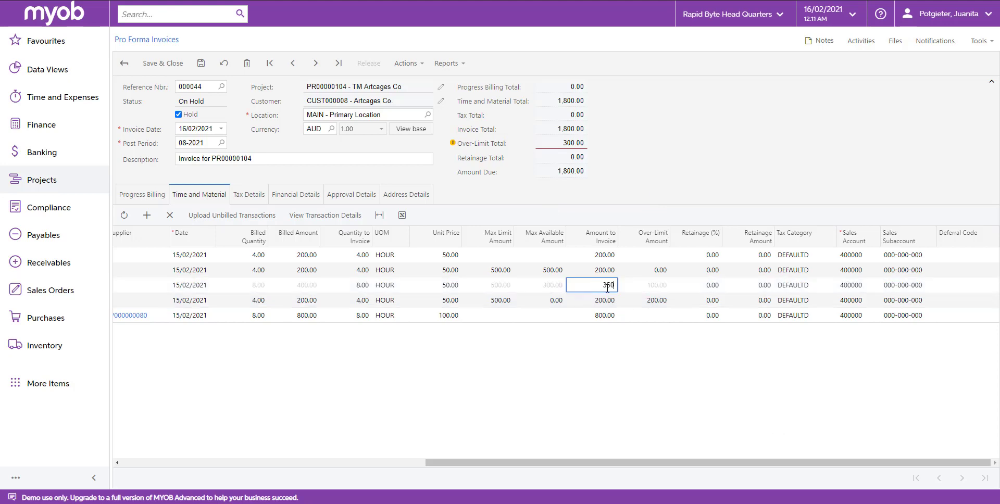
{"action": "key", "text": "Tab"}
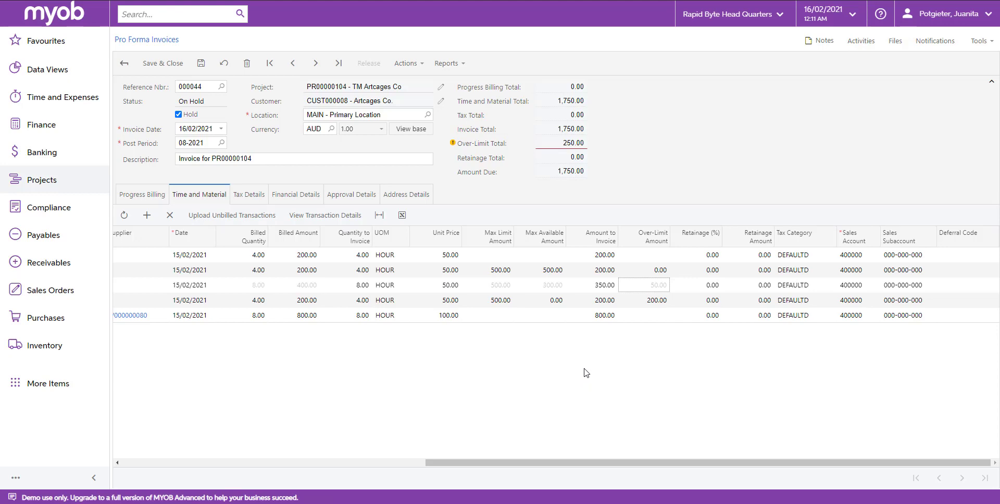
{"action": "left_click_drag", "start_coordinate": [577, 464], "coordinate": [275, 465]}
{"action": "left_click_drag", "start_coordinate": [187, 239], "coordinate": [225, 239]}
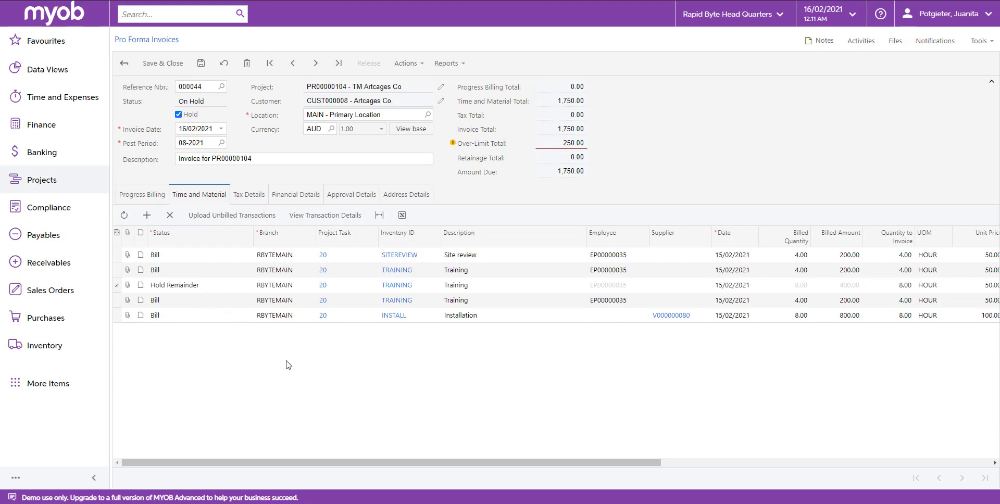
Set the 4-hour Training line's status to Write Off, bringing the total to 1,550.00.
{"action": "left_click_drag", "start_coordinate": [352, 467], "coordinate": [262, 461]}
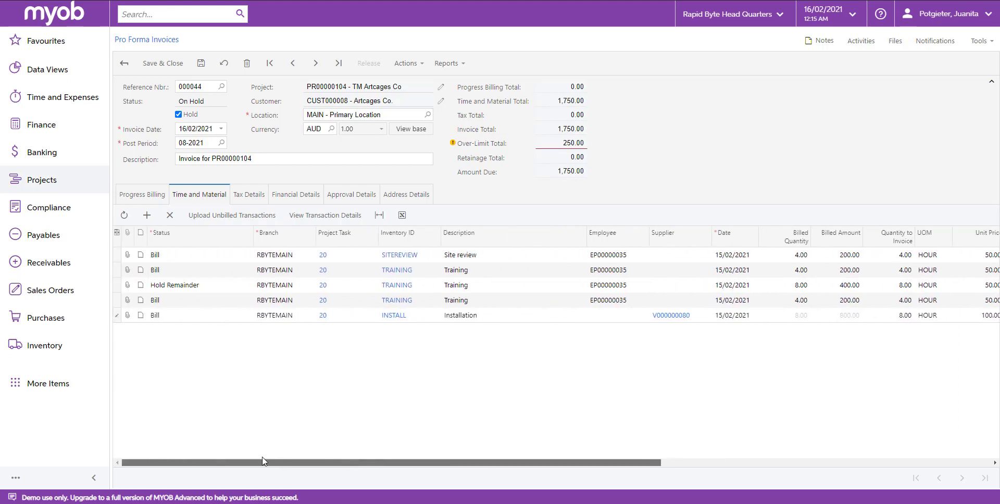
{"action": "left_click", "coordinate": [213, 302]}
{"action": "left_click", "coordinate": [212, 328]}
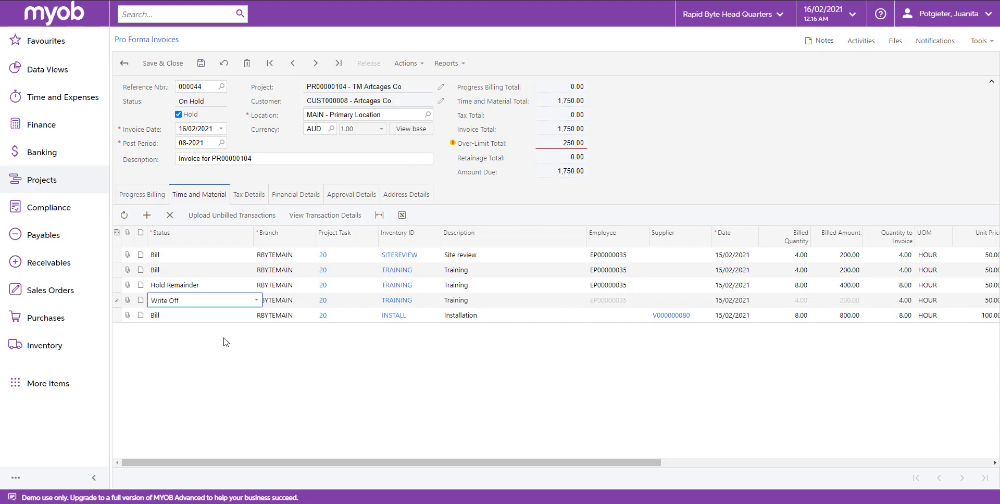
{"action": "left_click", "coordinate": [224, 338]}
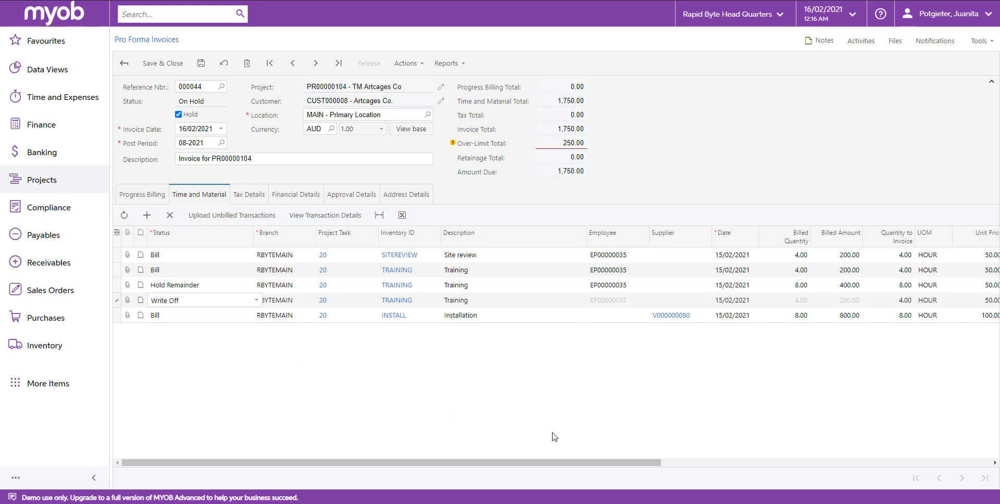
{"action": "left_click", "coordinate": [182, 257]}
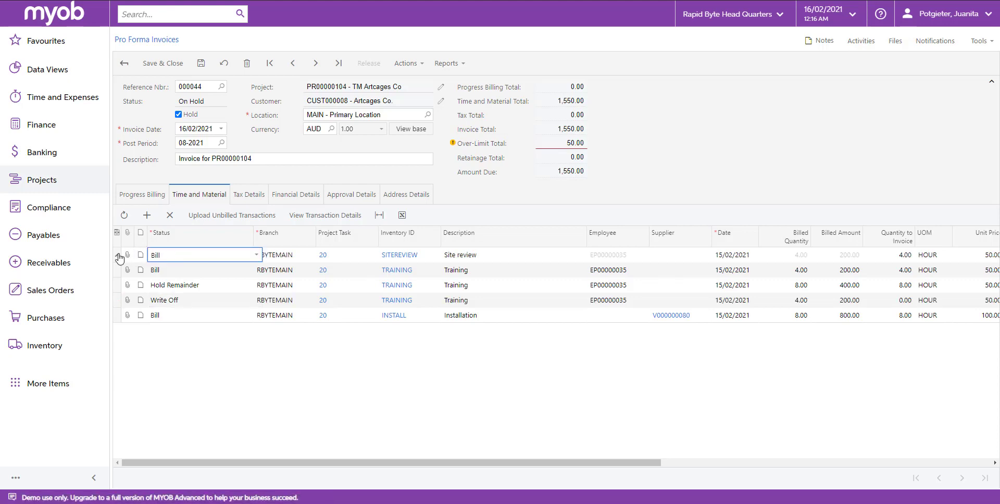
Delete the Site review line so invoice 000044 totals 1,350.00.
{"action": "mouse_move", "coordinate": [430, 465]}
{"action": "left_mouse_down"}
{"action": "mouse_move", "coordinate": [744, 464]}
{"action": "mouse_move", "coordinate": [430, 463]}
{"action": "left_mouse_up"}
{"action": "left_click", "coordinate": [769, 257]}
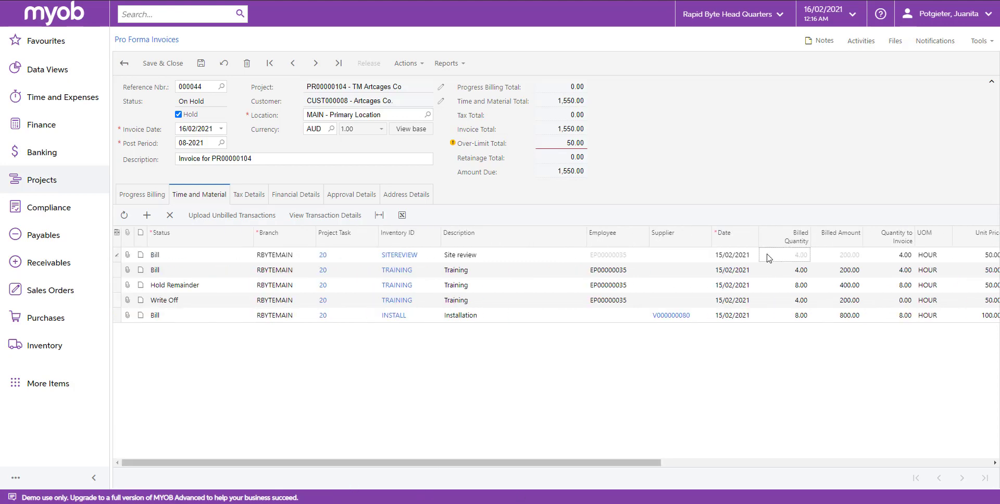
{"action": "left_click", "coordinate": [172, 216]}
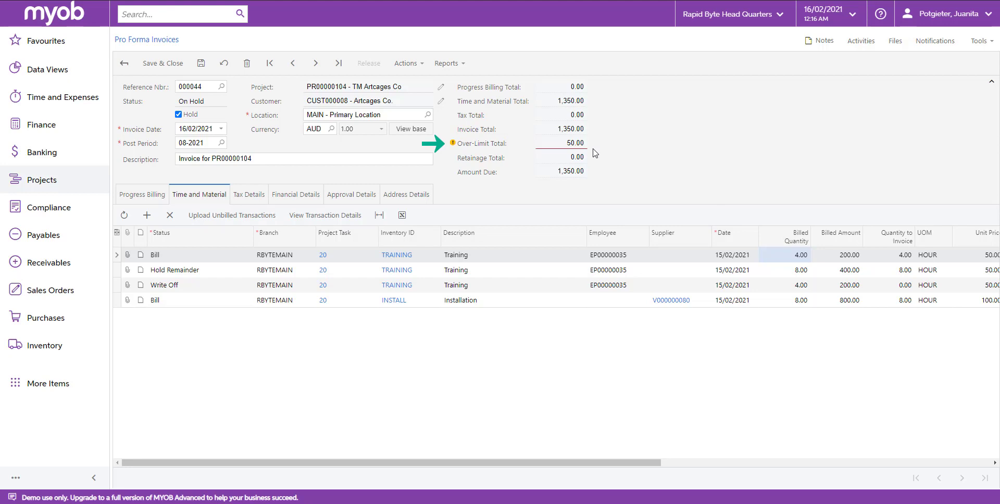
{"action": "left_click", "coordinate": [147, 215]}
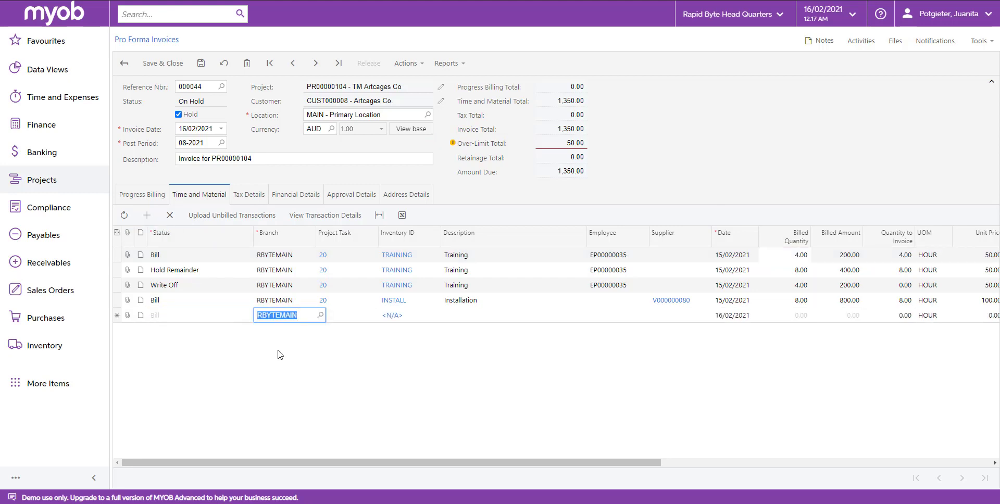
Fill the new line with project task 20, inventory ID TRAINING and description 'Training'.
{"action": "key", "text": "Tab"}
{"action": "left_click", "coordinate": [383, 316]}
{"action": "double_click", "coordinate": [359, 397]}
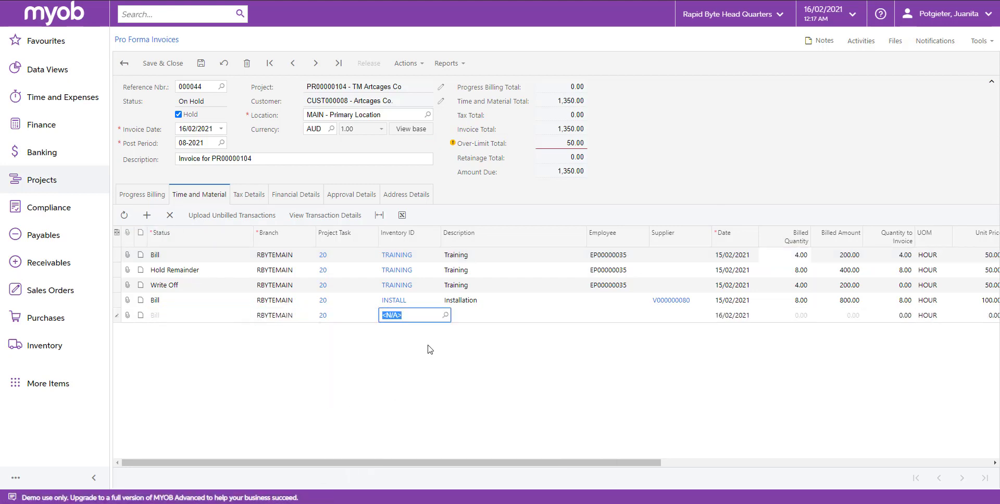
{"action": "type", "text": "train"}
{"action": "left_click", "coordinate": [444, 315]}
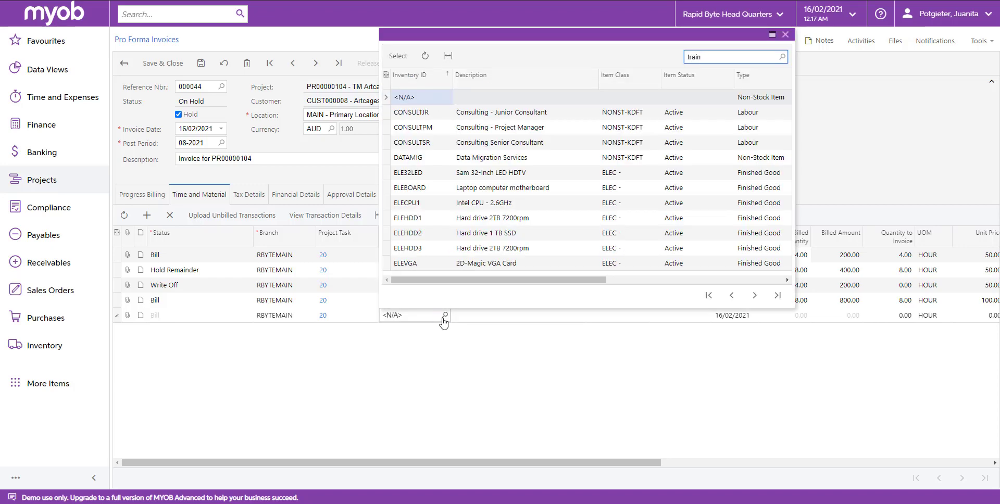
{"action": "key", "text": "Return"}
{"action": "left_click", "coordinate": [461, 319]}
{"action": "type", "text": "Train"}
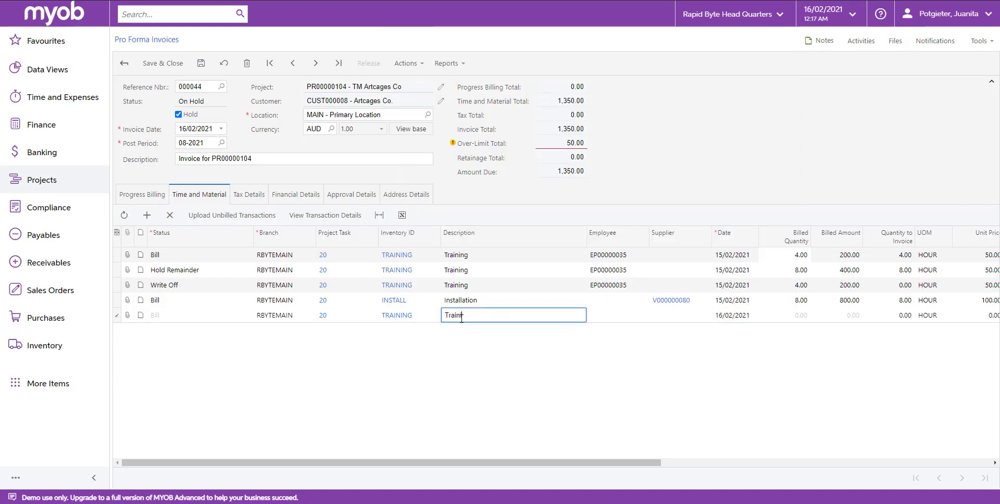
{"action": "type", "text": "ing"}
{"action": "key", "text": "Tab"}
Give the new Training line -50.00 to invoice, save, and move it to second position.
{"action": "left_click_drag", "start_coordinate": [608, 463], "coordinate": [852, 471]}
{"action": "left_click", "coordinate": [750, 315]}
{"action": "type", "text": "-50"}
{"action": "key", "text": "Tab"}
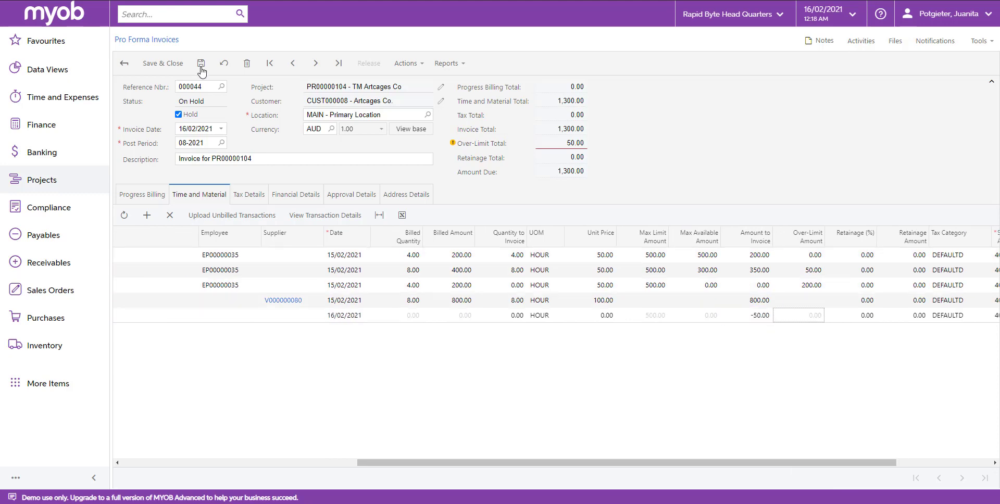
{"action": "left_click", "coordinate": [201, 64]}
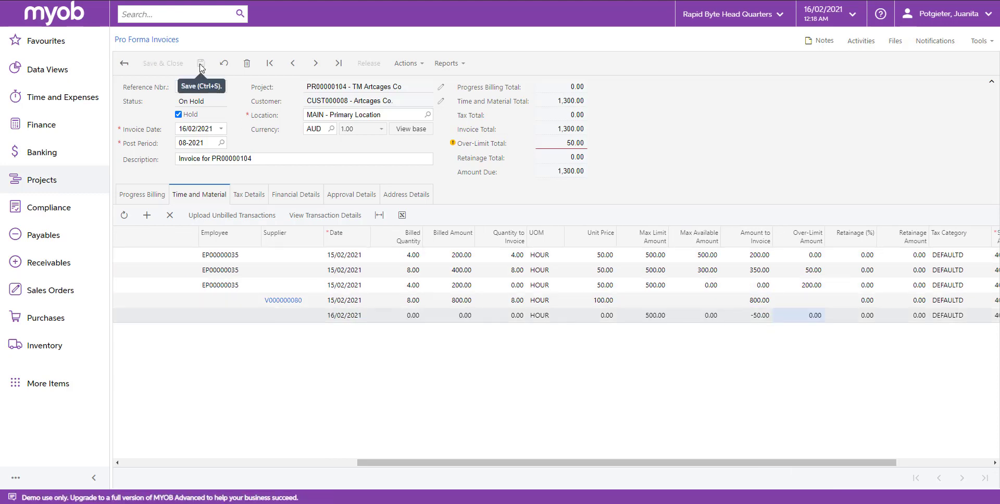
{"action": "left_click_drag", "start_coordinate": [771, 463], "coordinate": [477, 470]}
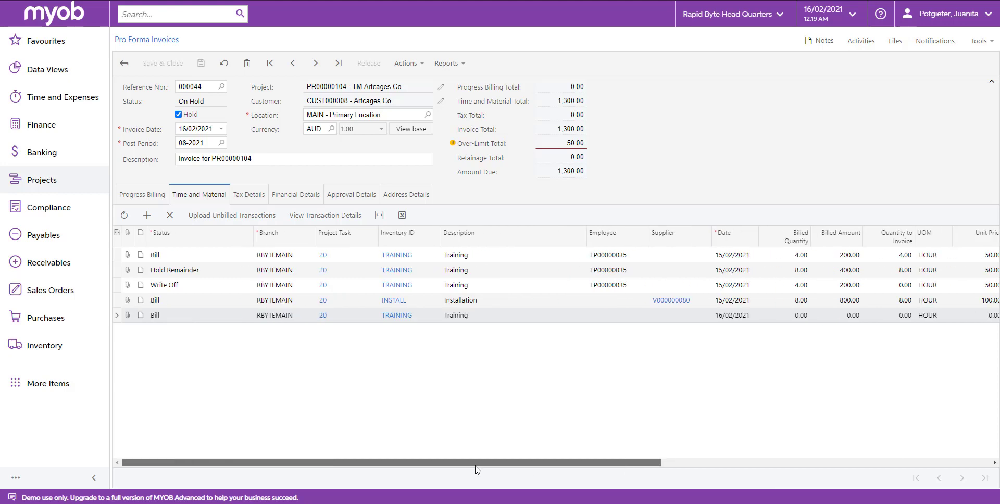
{"action": "left_click_drag", "start_coordinate": [182, 318], "coordinate": [177, 269]}
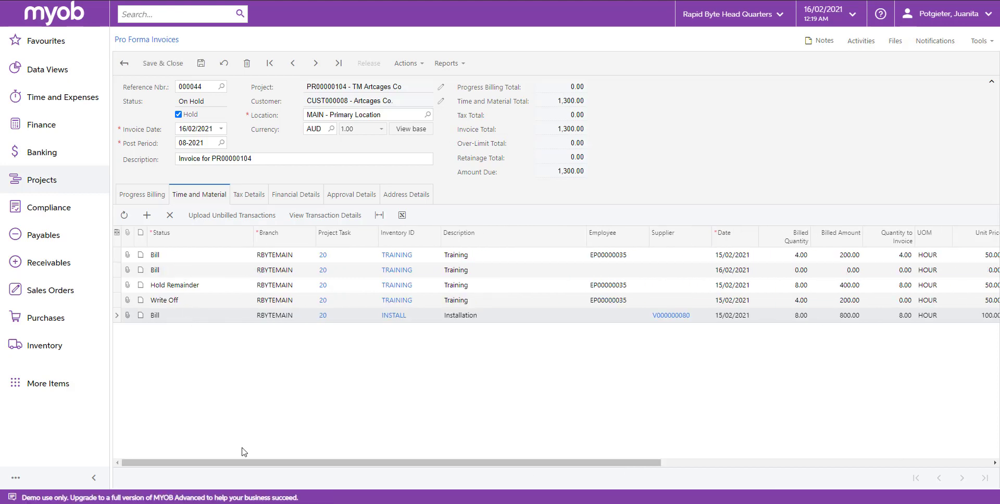
{"action": "left_click_drag", "start_coordinate": [261, 469], "coordinate": [524, 498]}
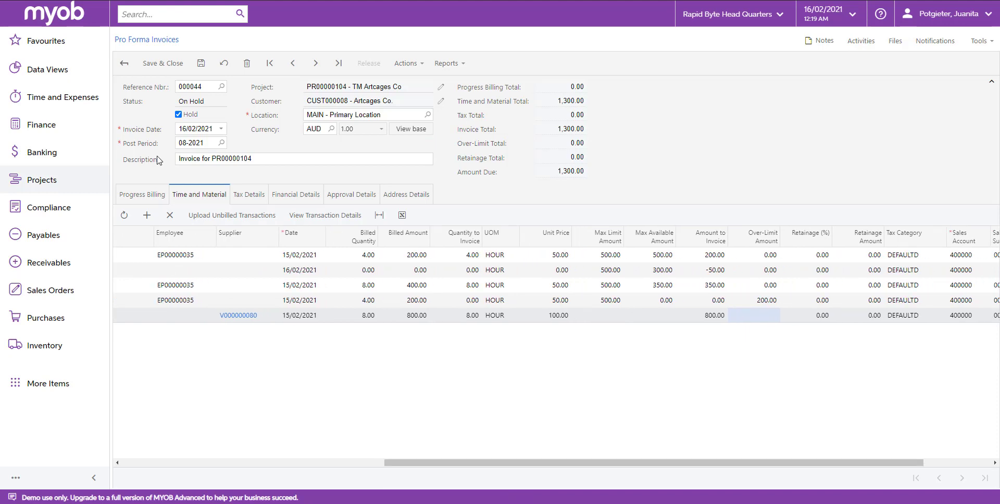
Clear Hold and try releasing the invoice, which fails with a release-sequence error.
{"action": "left_click", "coordinate": [178, 114]}
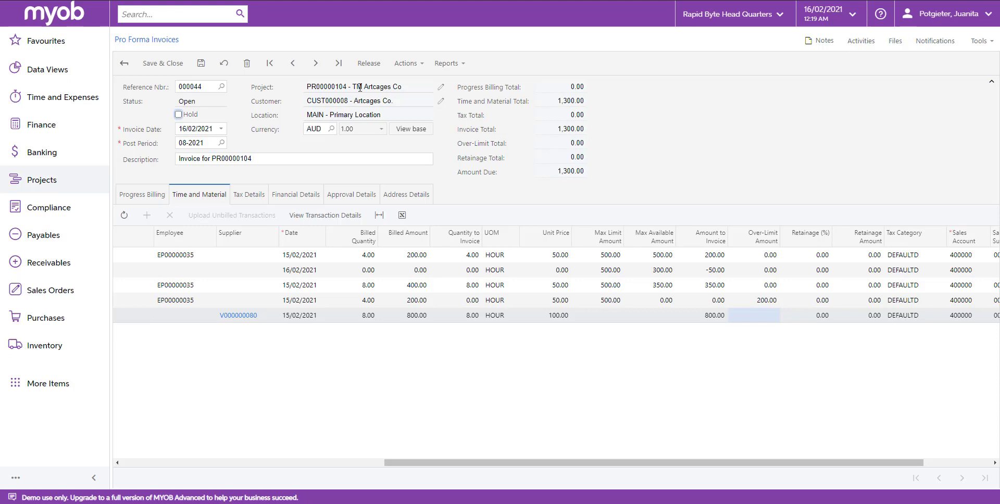
{"action": "left_click", "coordinate": [364, 69]}
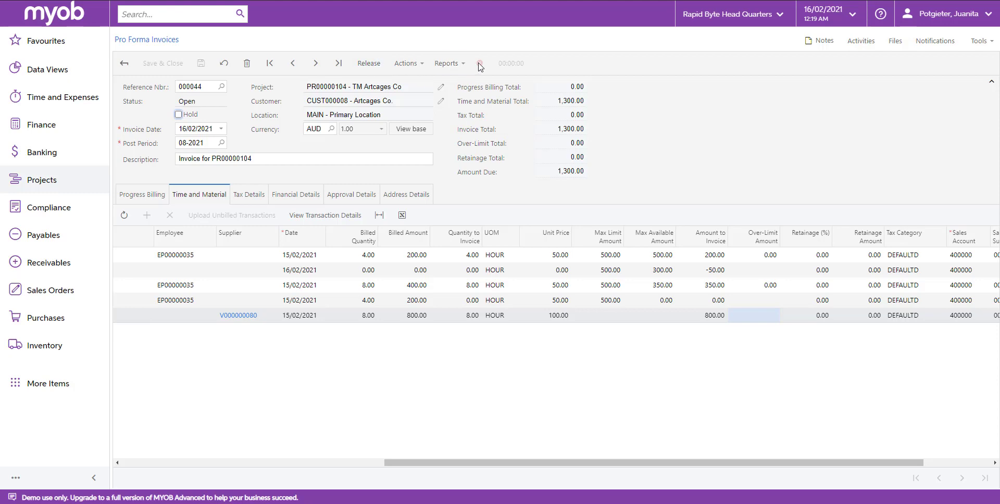
{"action": "mouse_move", "coordinate": [481, 66]}
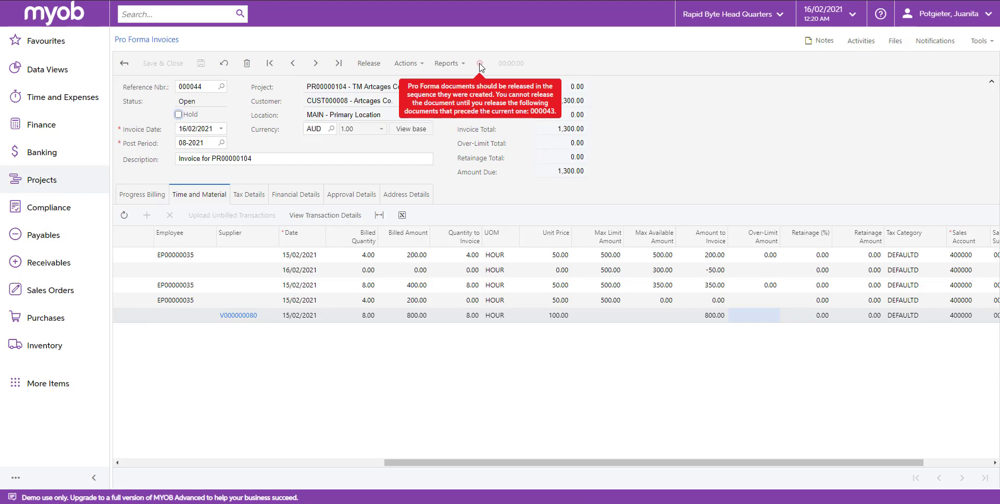
Put invoice 000044 back on hold and delete it, confirming the deletion.
{"action": "left_click", "coordinate": [179, 114]}
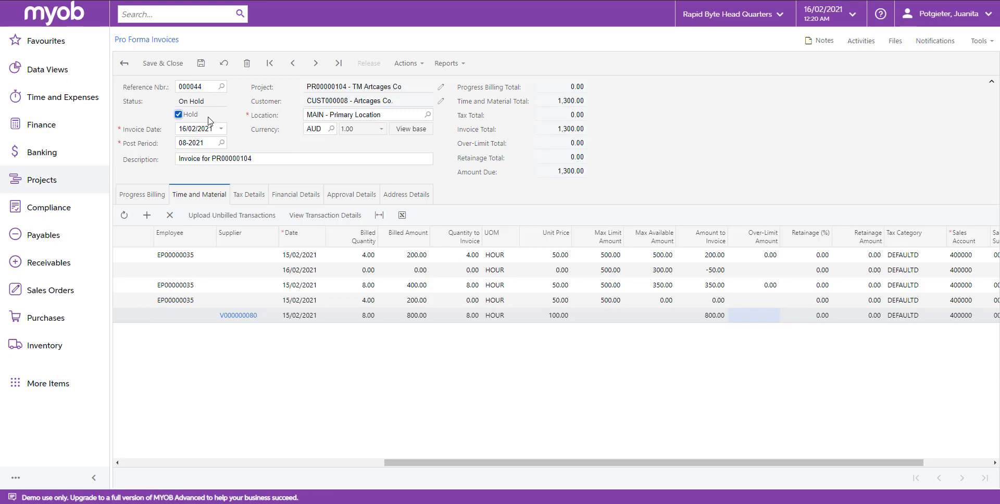
{"action": "left_click", "coordinate": [248, 66]}
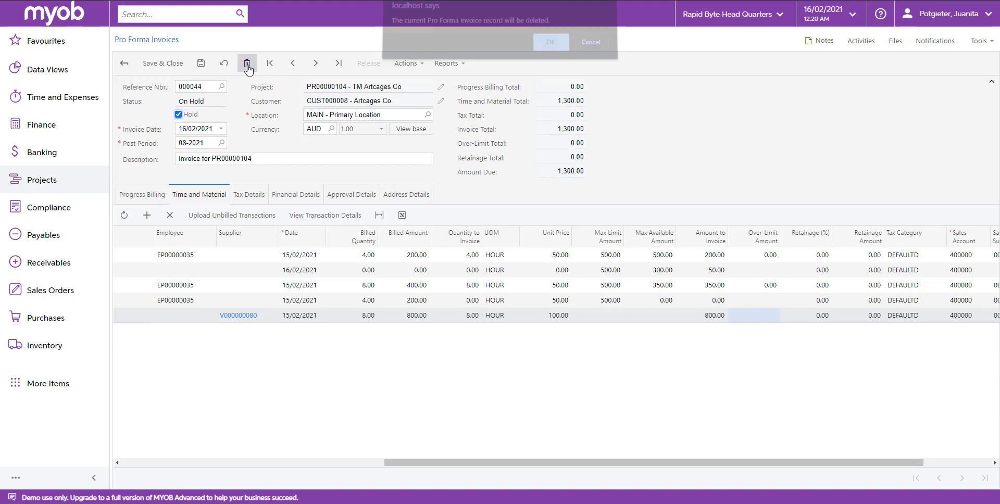
{"action": "left_click", "coordinate": [539, 52]}
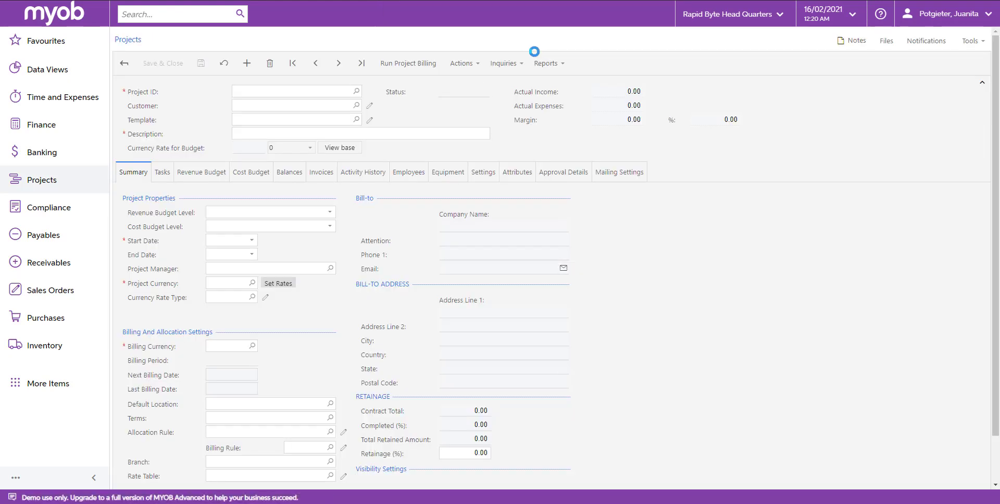